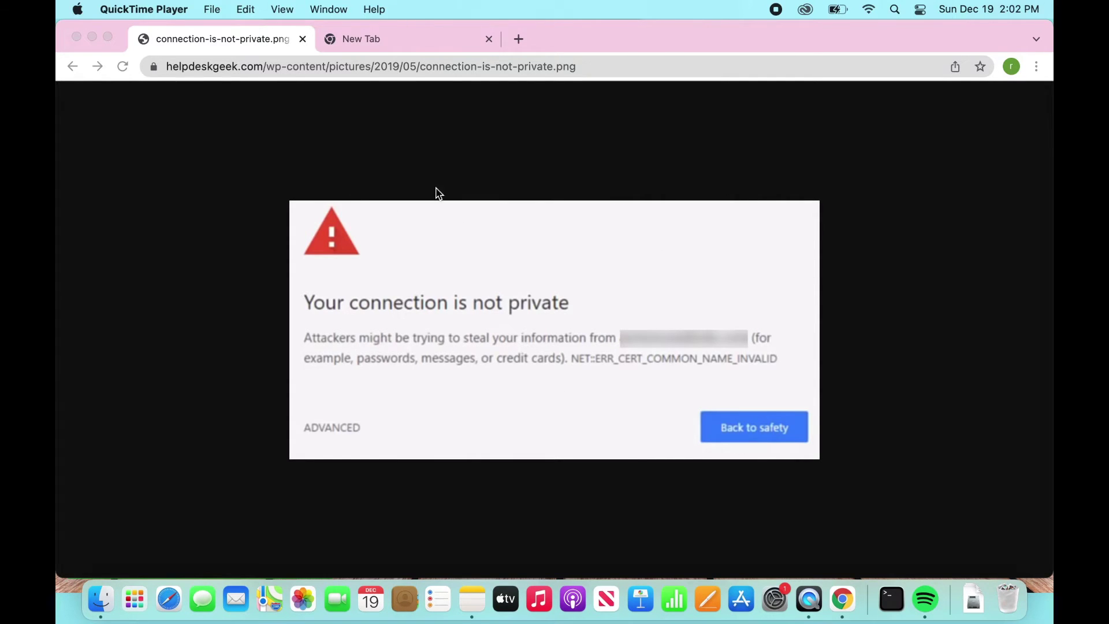
Step: Close the connection-is-not-private.png tab, leaving the Google new tab page
left_click(302, 39)
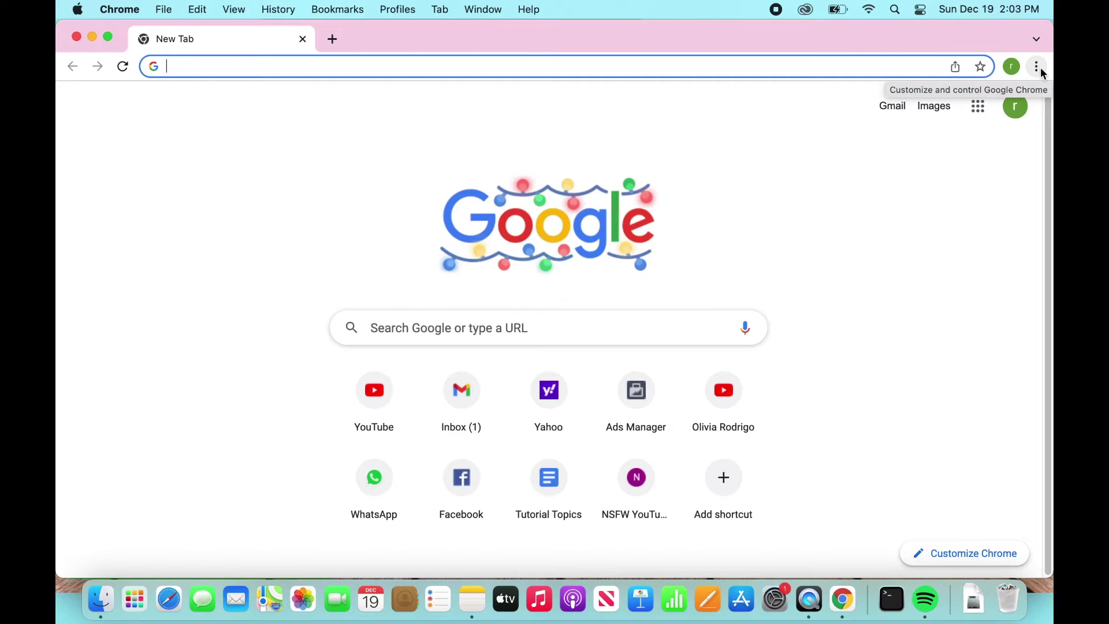
left_click(1038, 67)
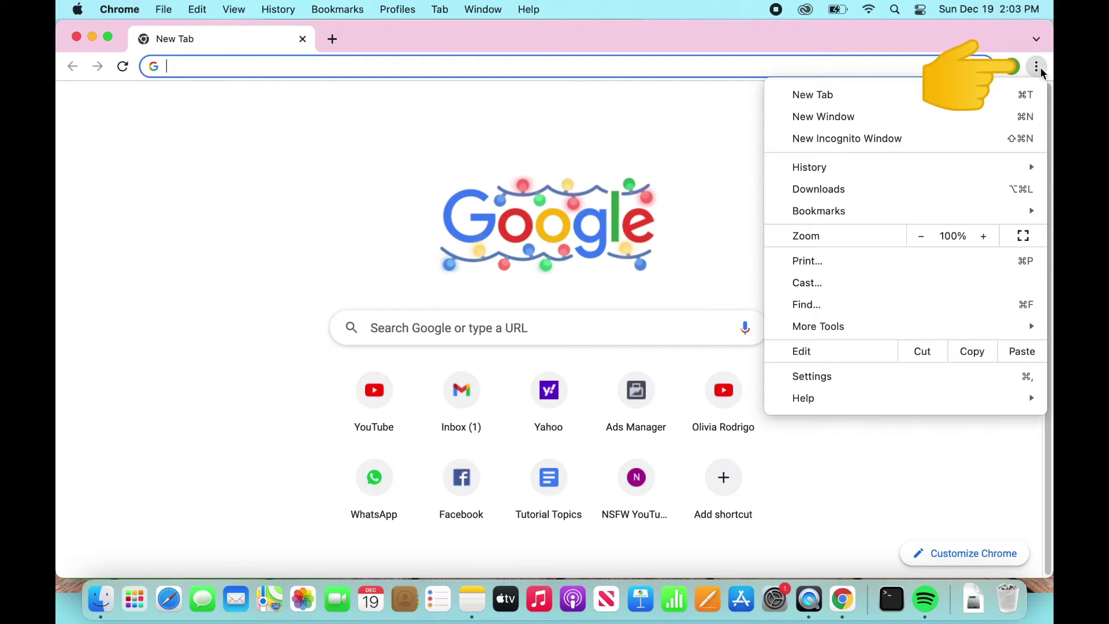
left_click(1000, 138)
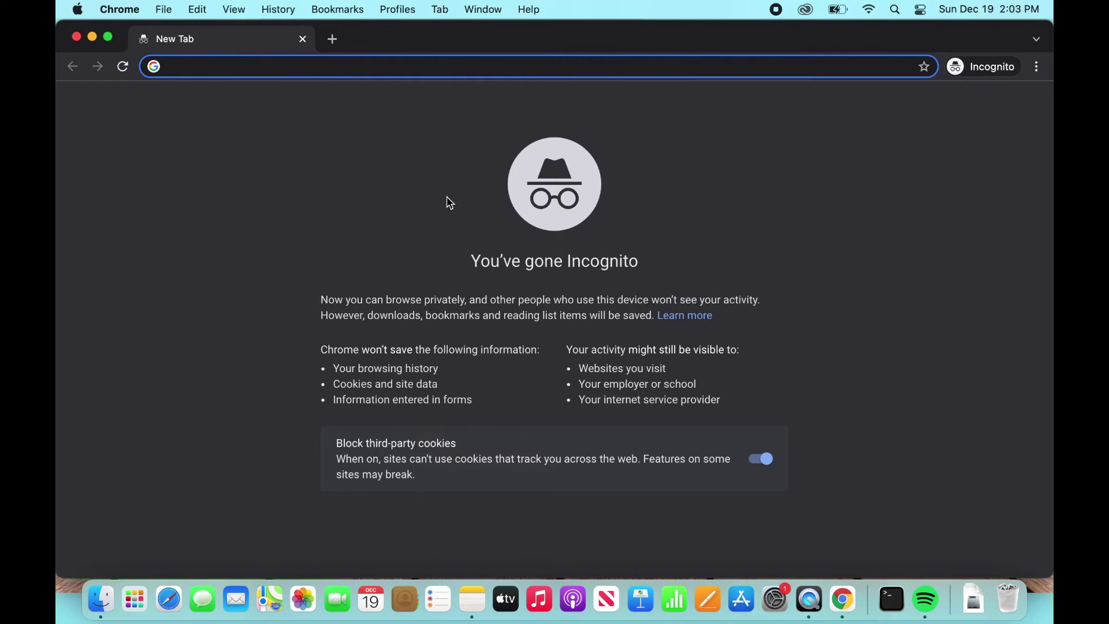
left_click(302, 41)
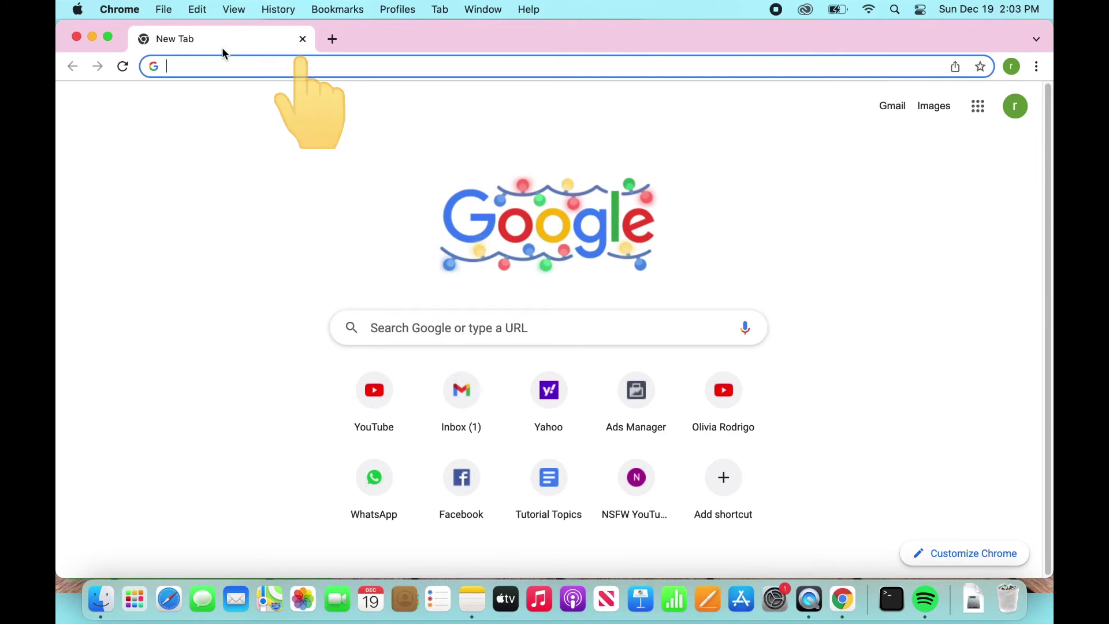
Step: Search Spotlight for 'date' and open the Date & Time preferences
left_click(407, 145)
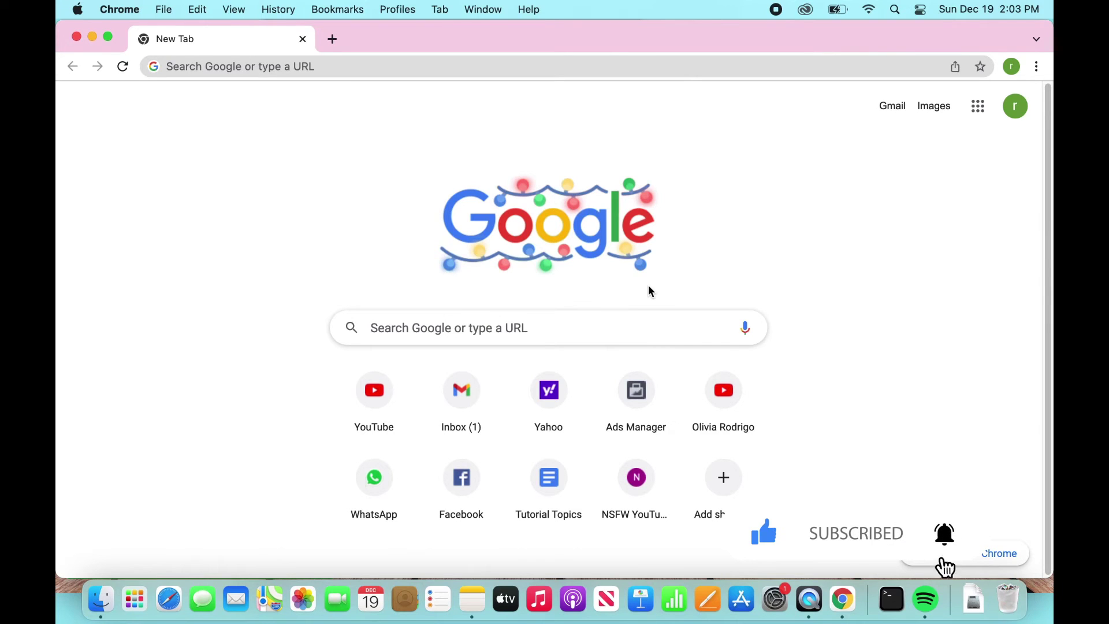
left_click(895, 9)
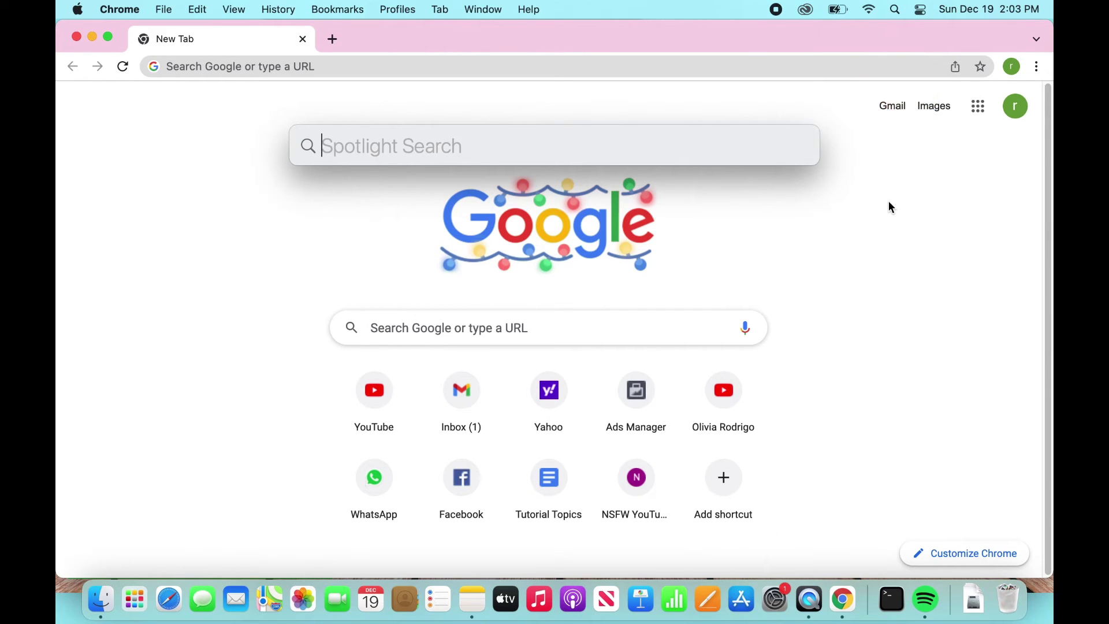
type("date")
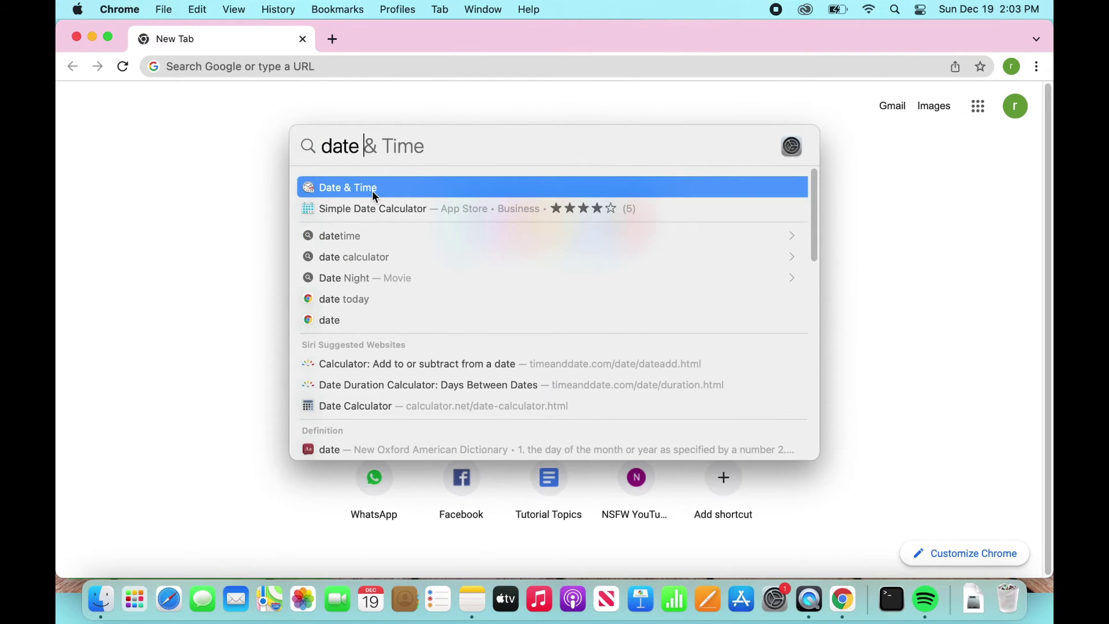
left_click(372, 190)
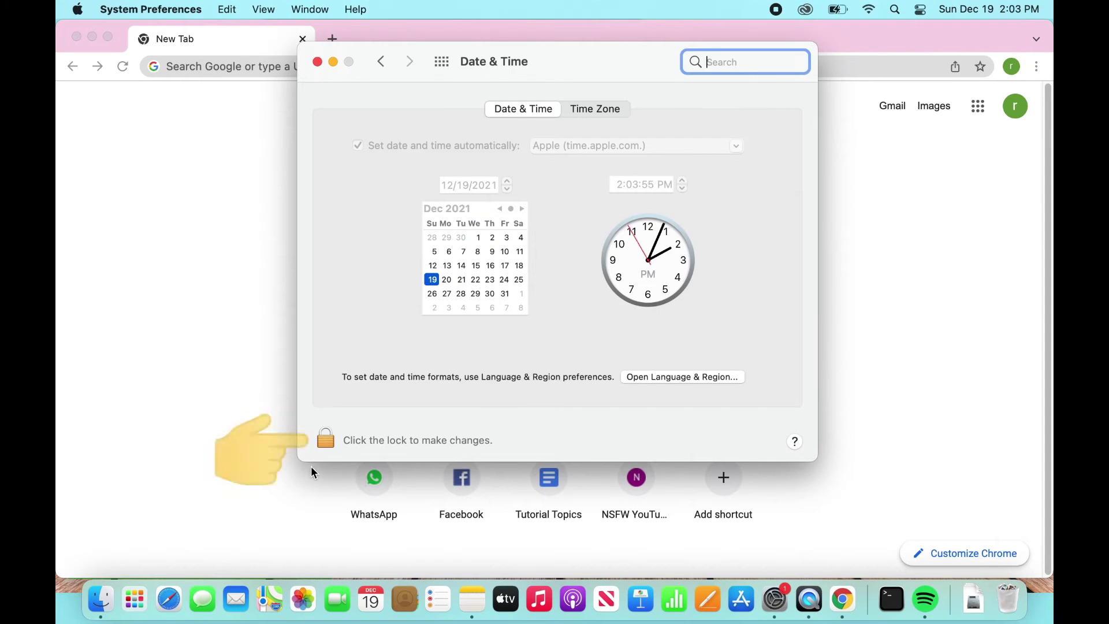
Step: Unlock Date & Time with admin credentials, confirm automatic time, relock, and close
left_click(326, 440)
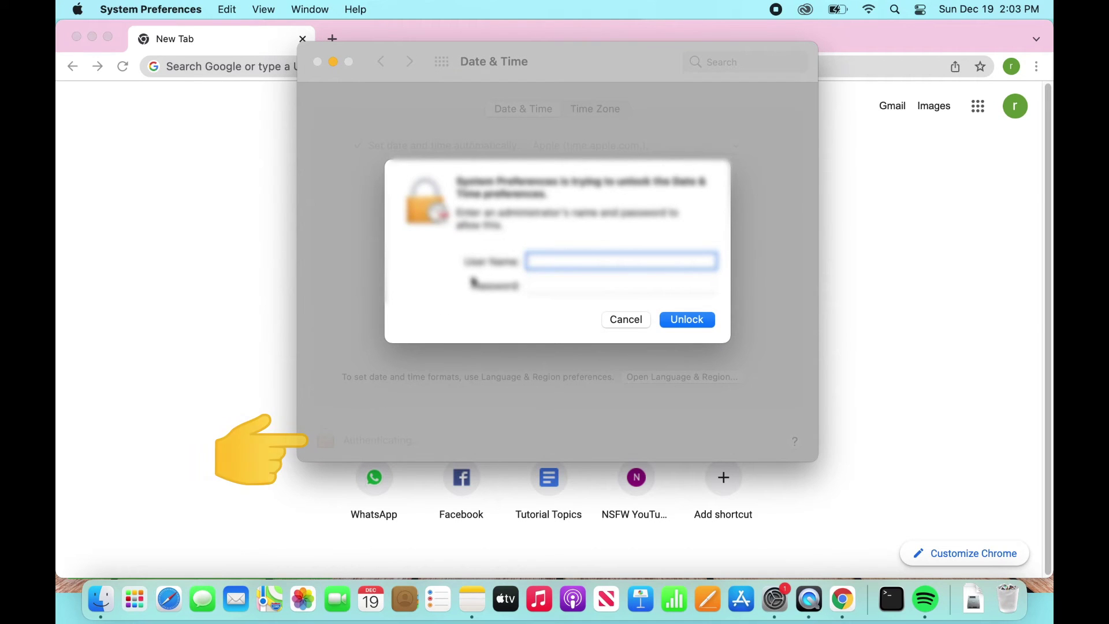
type("Ryan A. Cordreras")
key("Tab")
type("********")
key("Return")
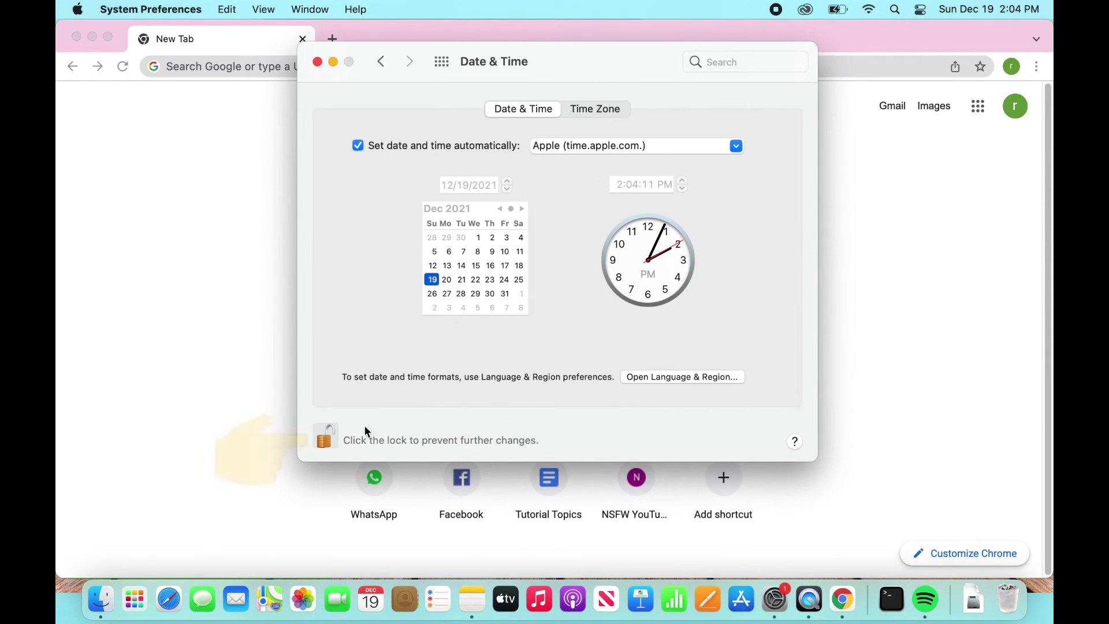
left_click(320, 442)
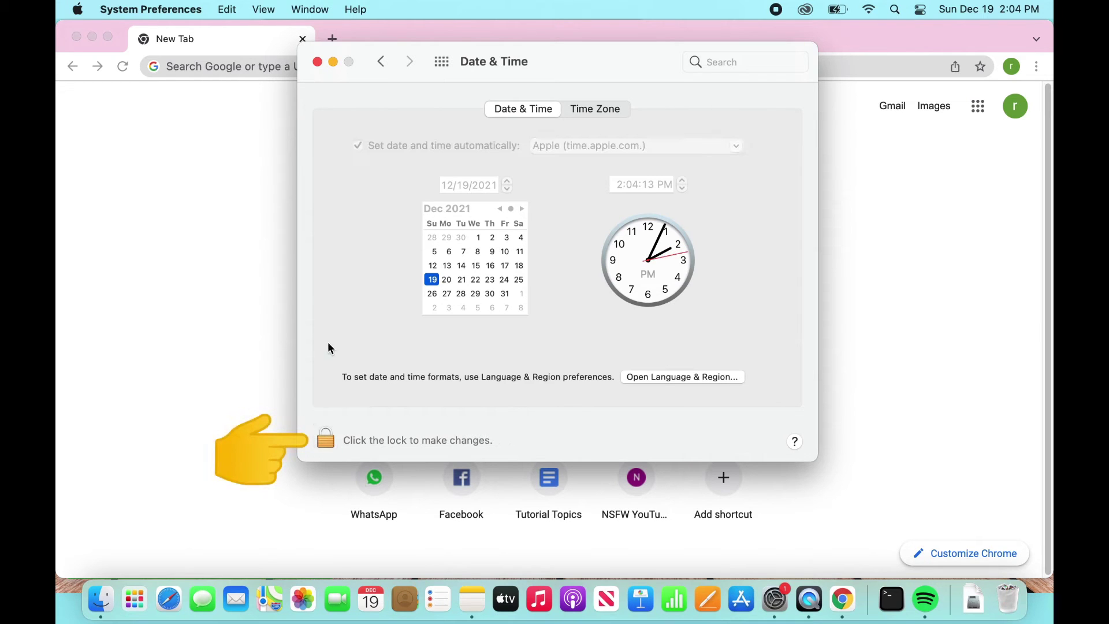
left_click(318, 63)
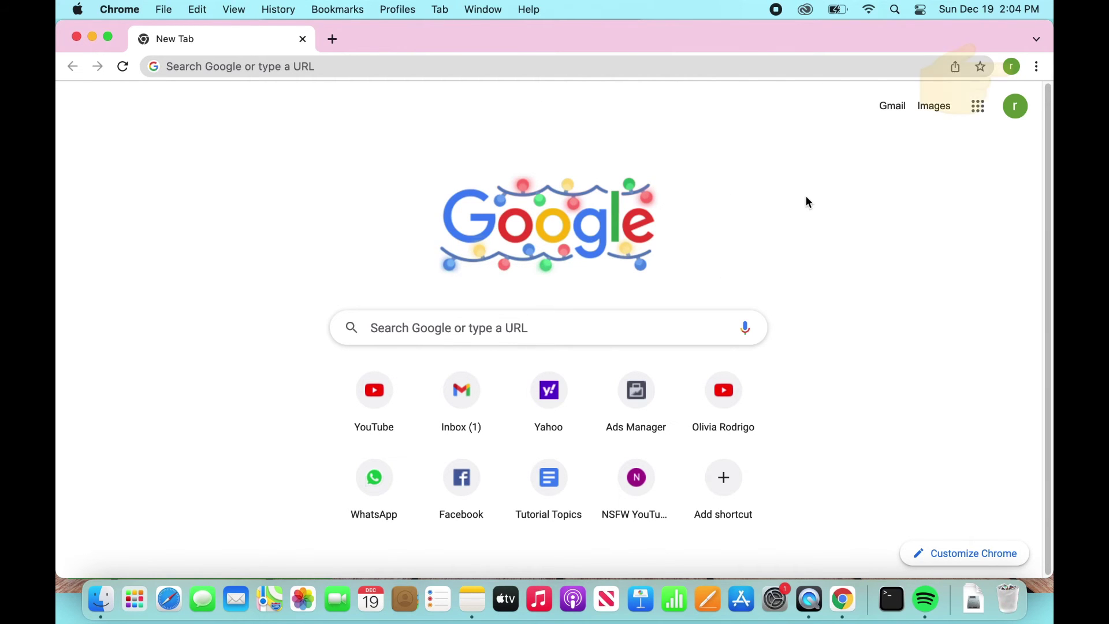
Step: Open Settings from Chrome's three-dot menu
left_click(1037, 67)
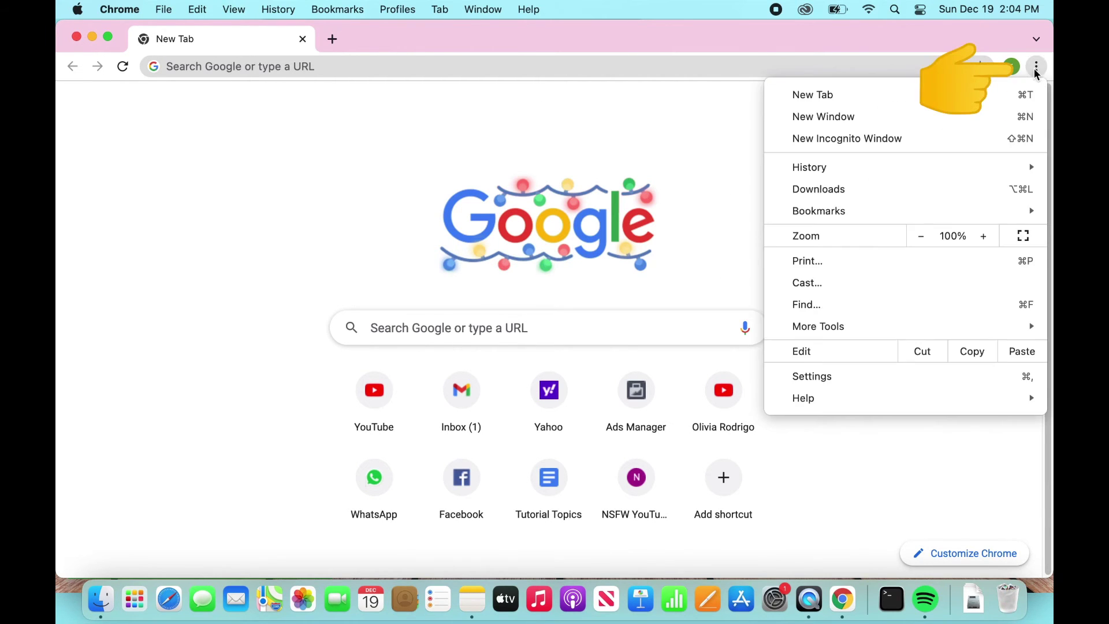
left_click(915, 373)
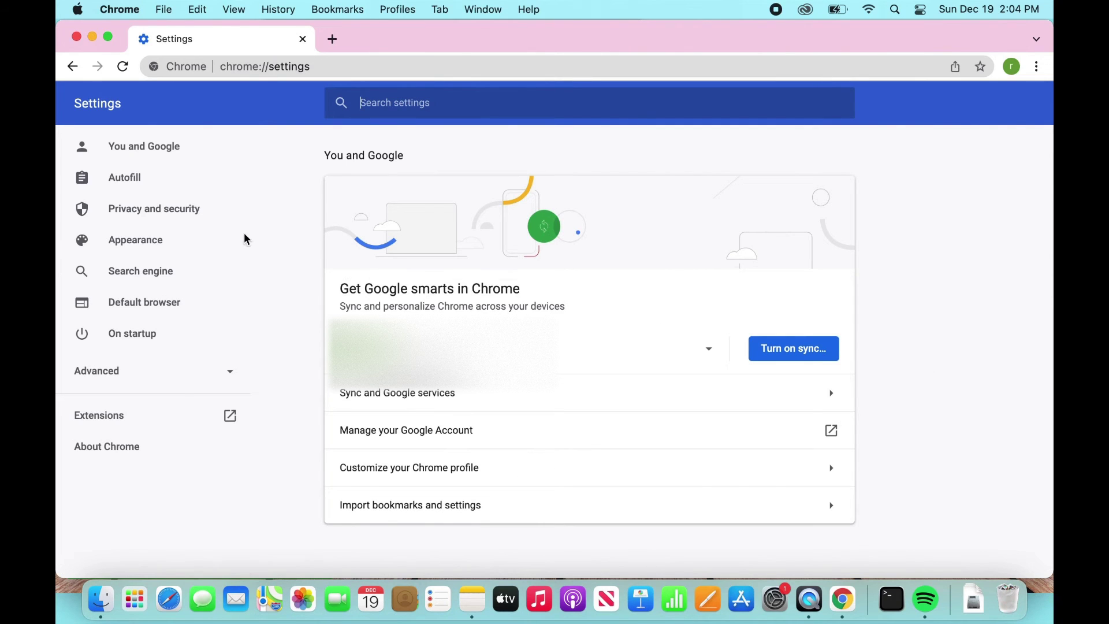
Step: Go to Privacy and security, then the Security subpage with Safe Browsing options
left_click(188, 216)
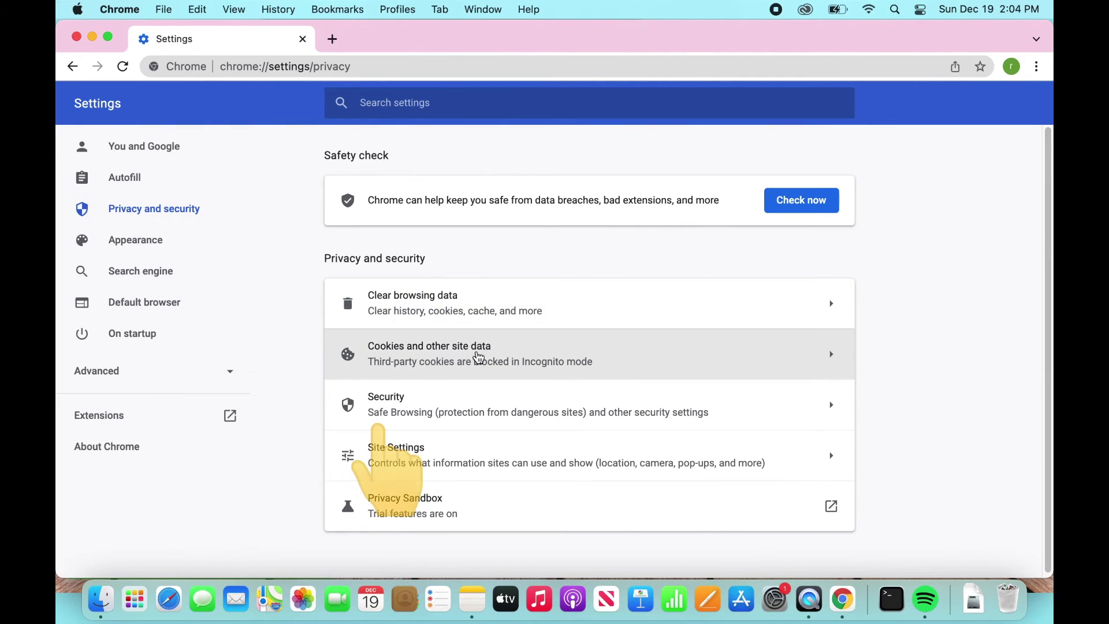
left_click(465, 409)
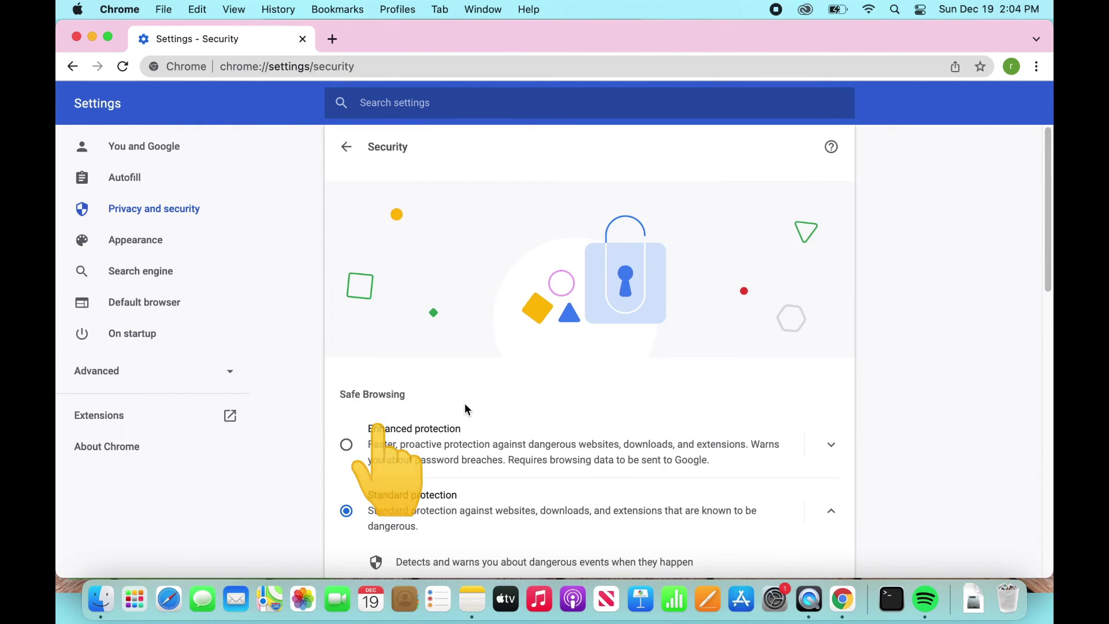
scroll(945, 347, "down", 5)
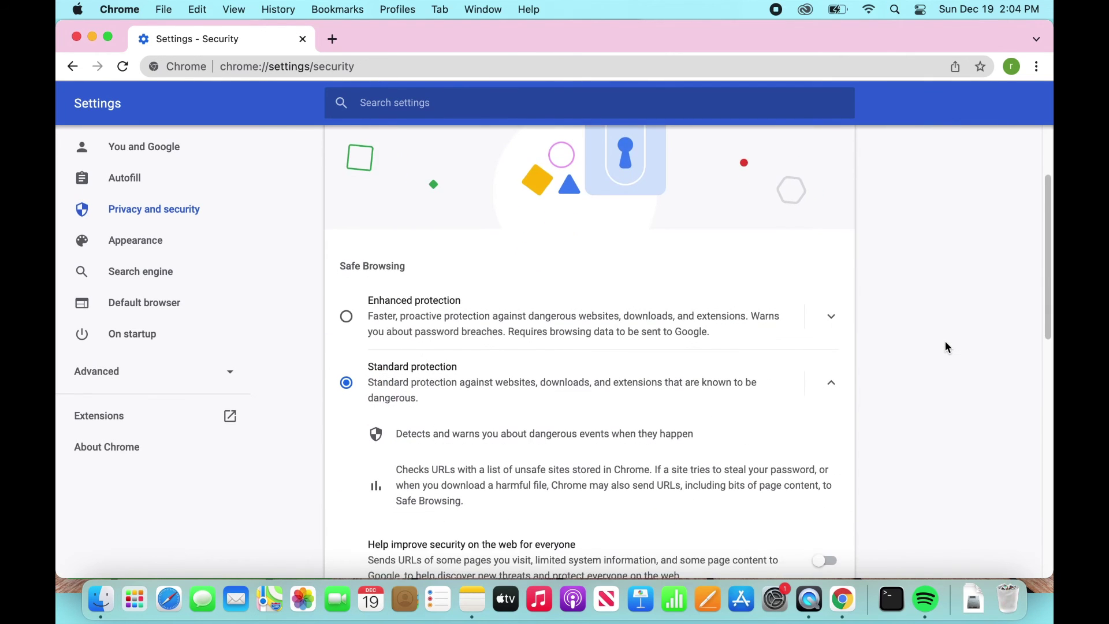
scroll(945, 346, "down", 1)
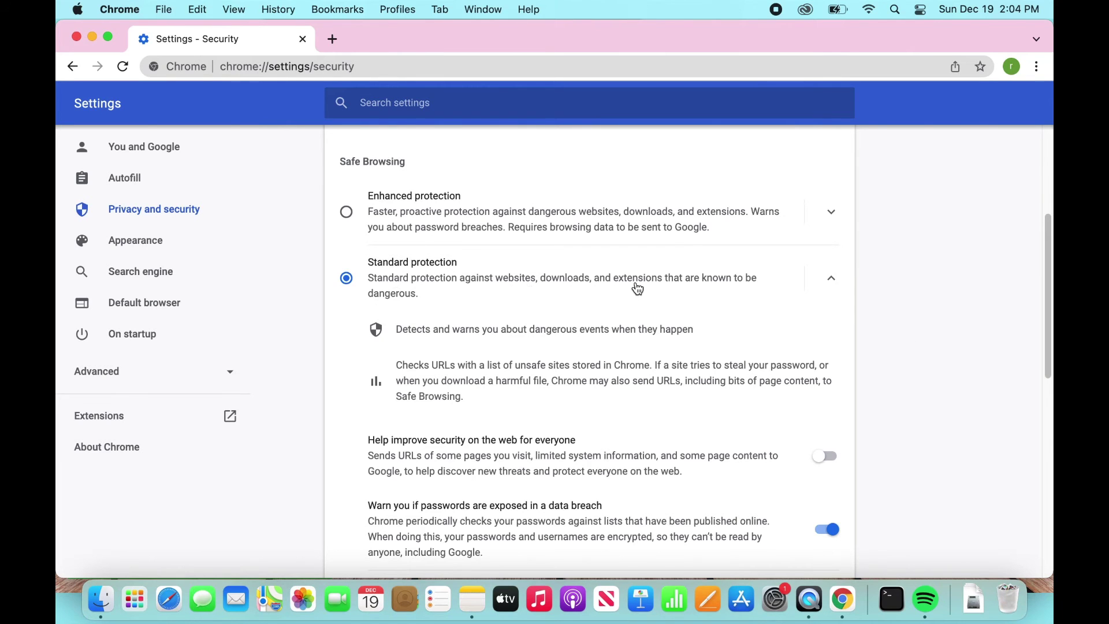
scroll(637, 287, "down", 1)
scroll(637, 289, "down", 5)
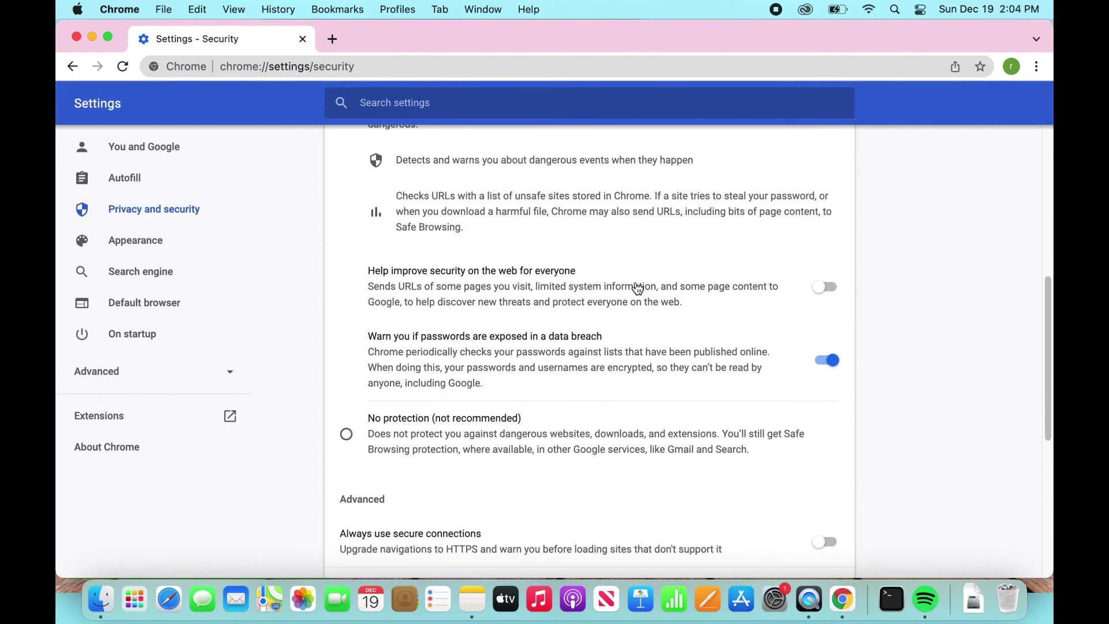
scroll(637, 288, "down", 3)
scroll(636, 287, "down", 5)
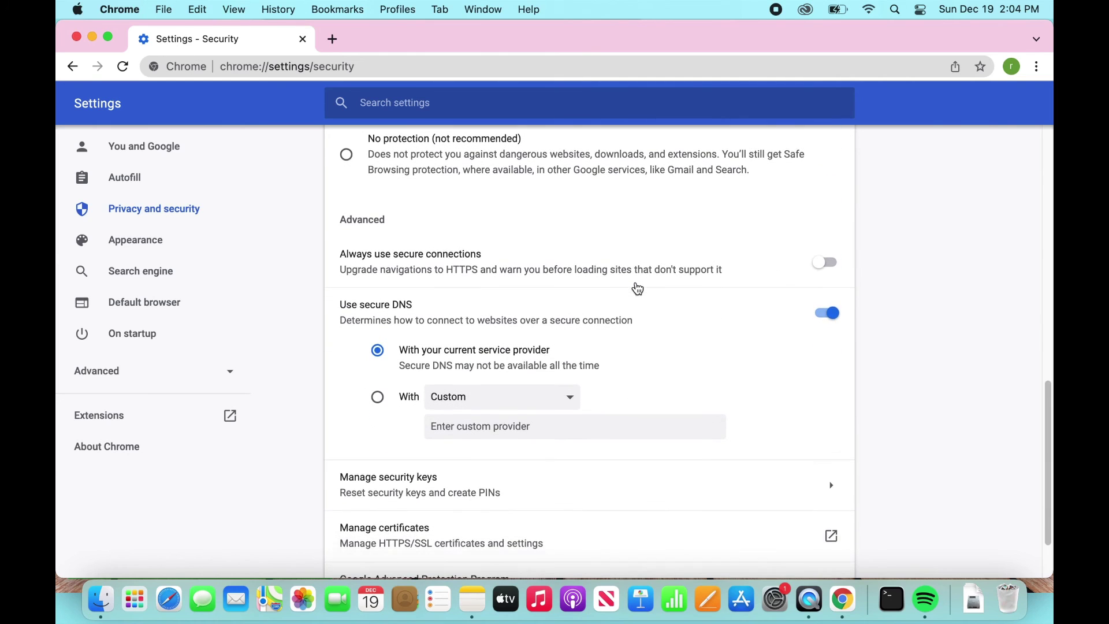
scroll(637, 288, "up", 2)
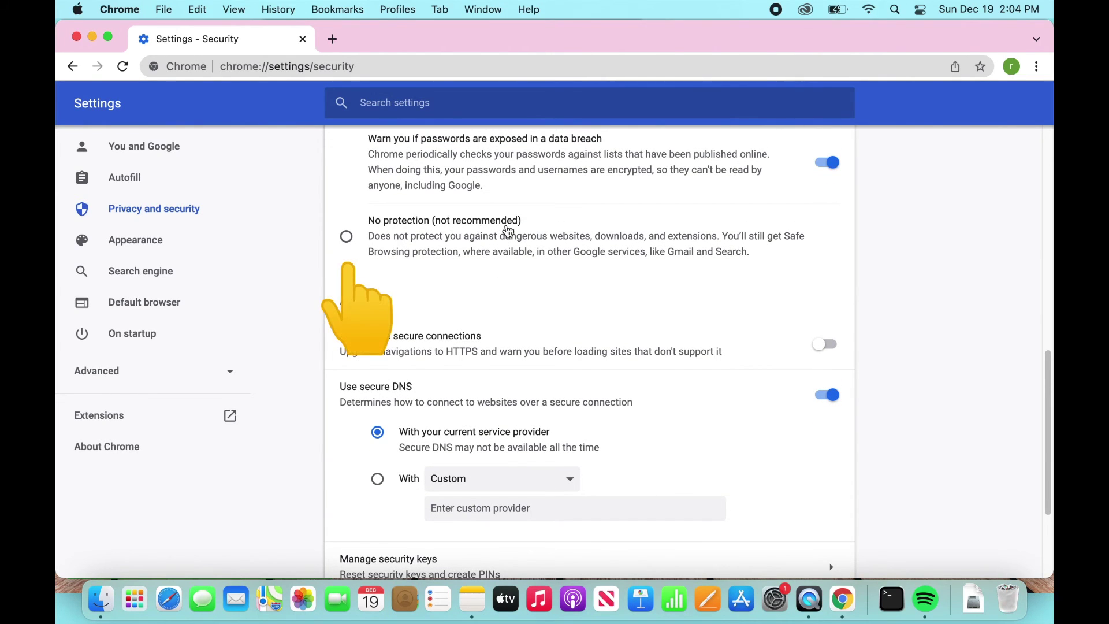
scroll(977, 286, "up", 1)
scroll(977, 285, "up", 1)
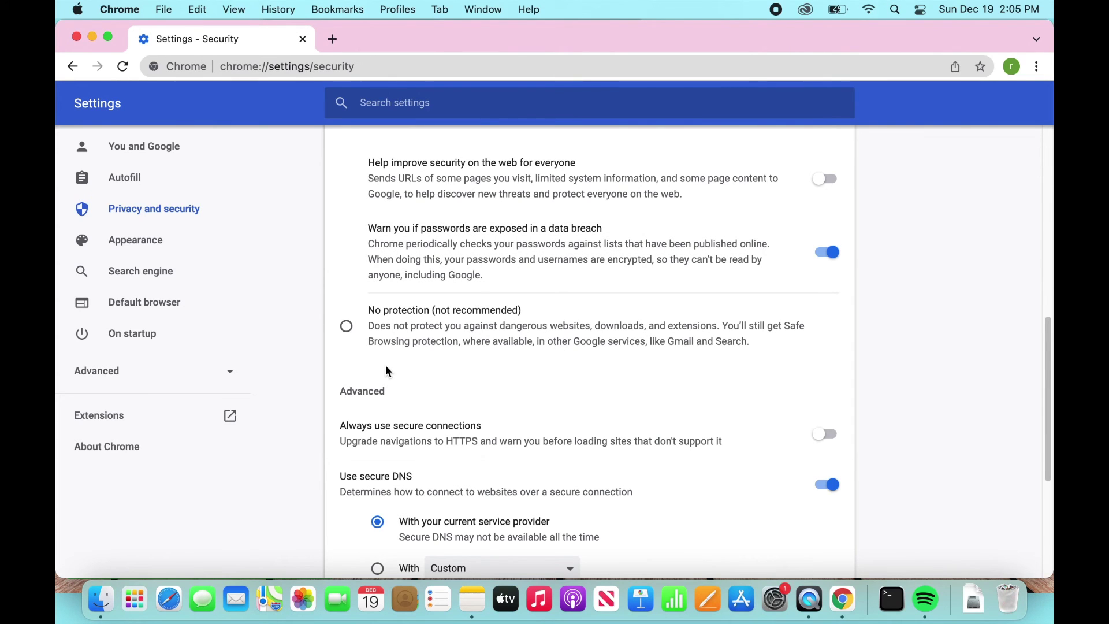
Step: Switch Safe Browsing to No protection, confirm Turn off, and open a new tab
left_click(345, 325)
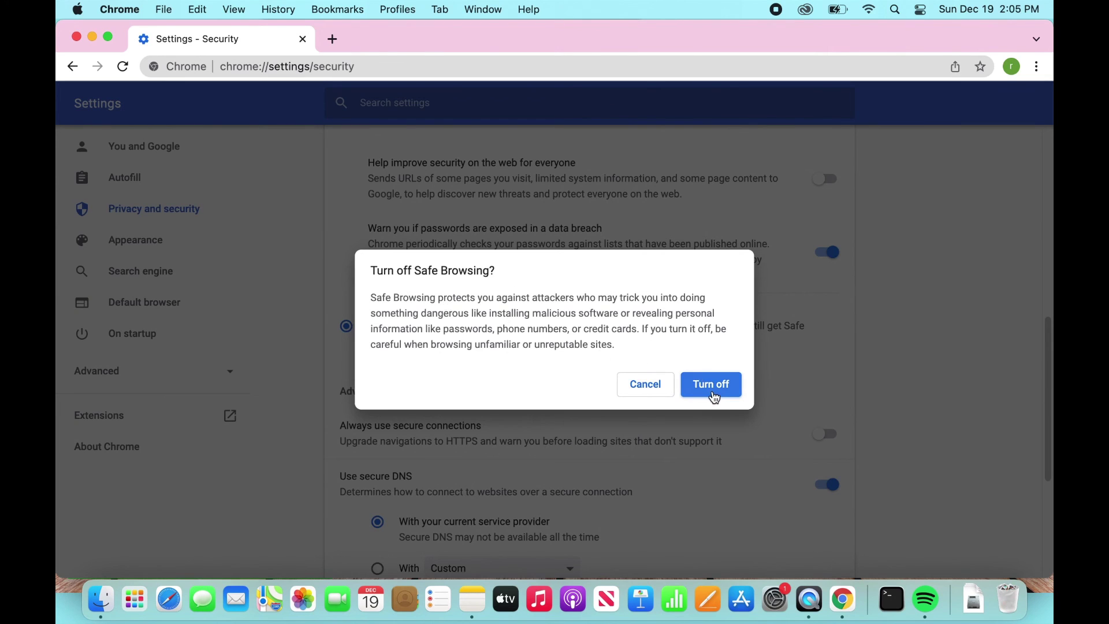
left_click(708, 384)
scroll(469, 292, "down", 2)
scroll(470, 292, "up", 5)
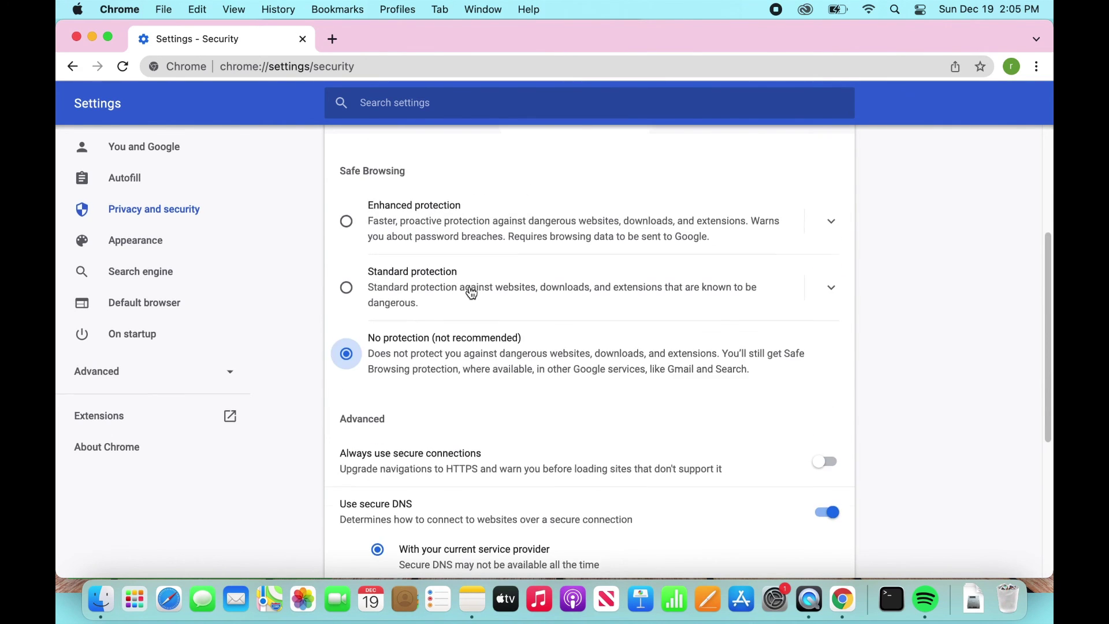
left_click(330, 39)
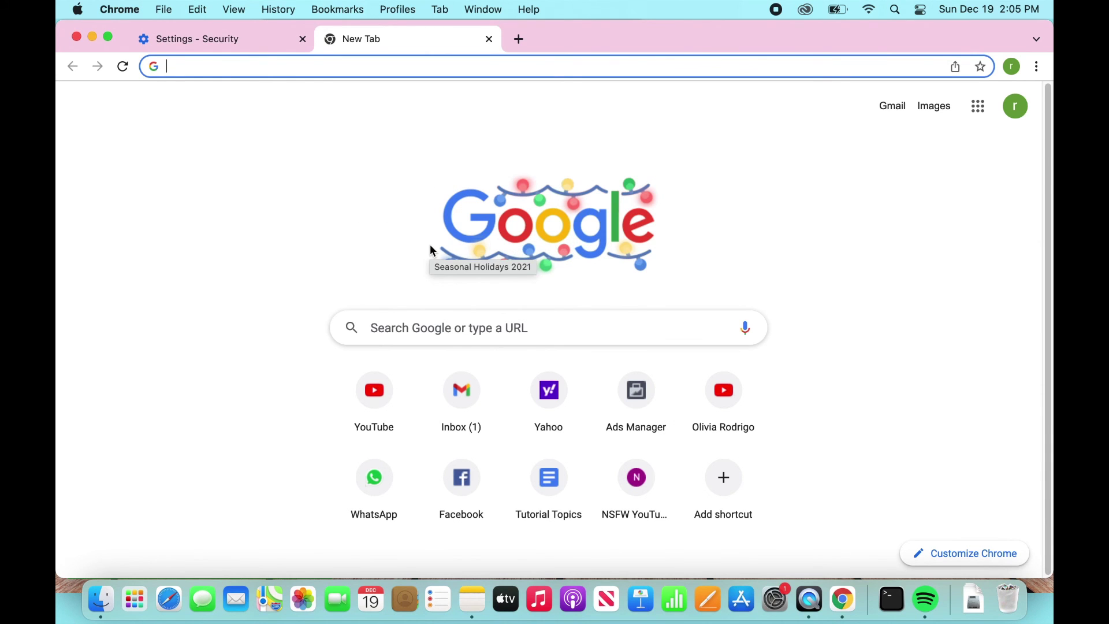
Step: Return to the Settings - Security tab and select Standard protection
left_click(231, 45)
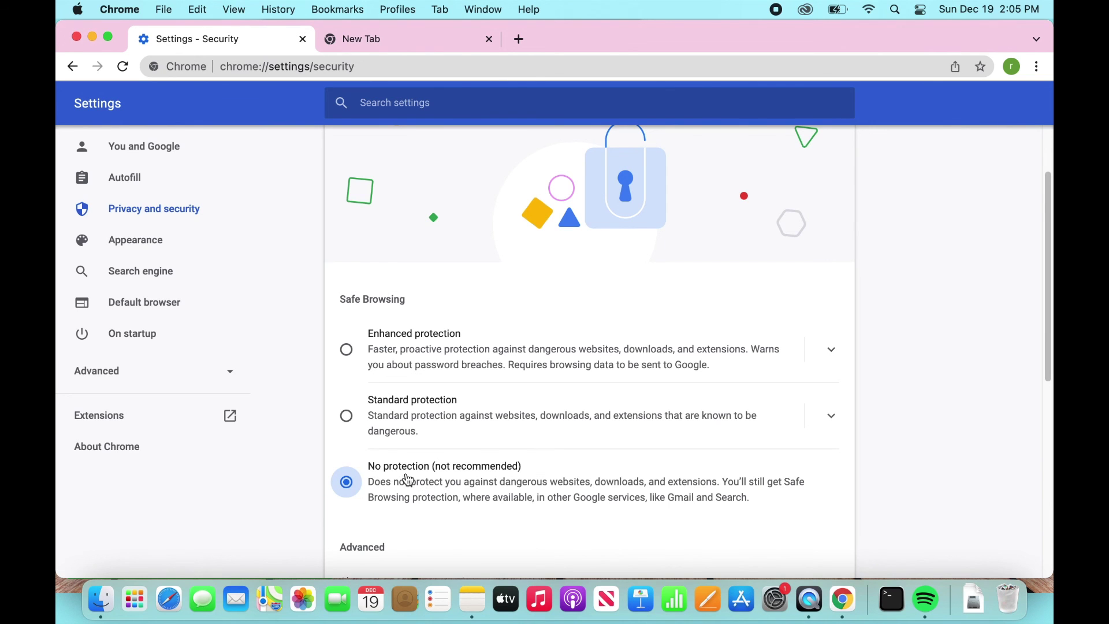
left_click(346, 417)
scroll(613, 450, "down", 1)
scroll(613, 449, "down", 3)
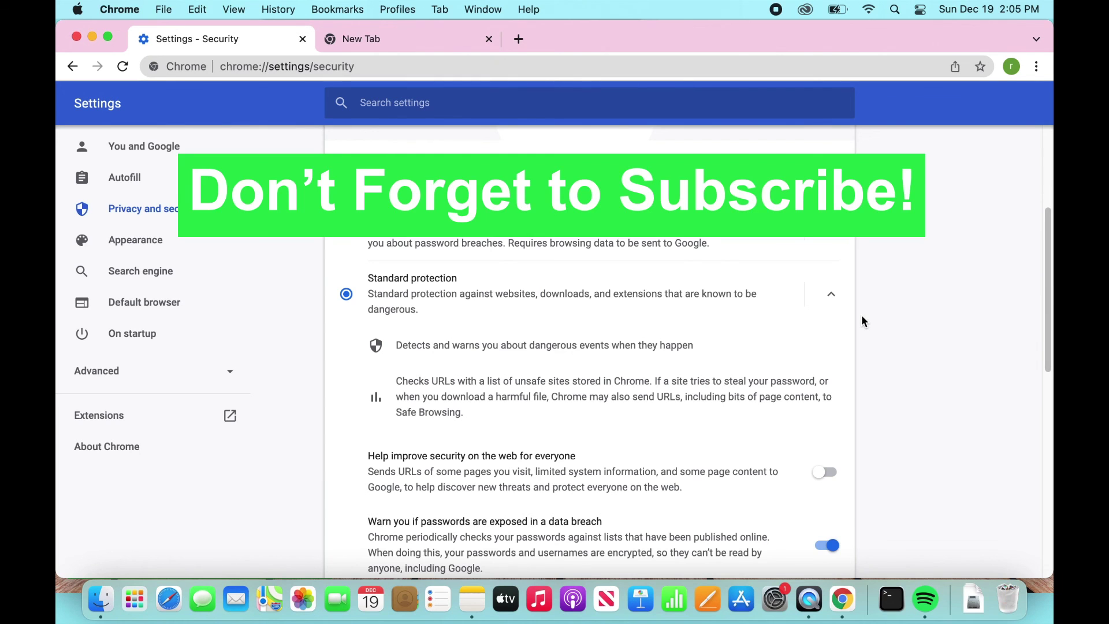
scroll(861, 322, "down", 2)
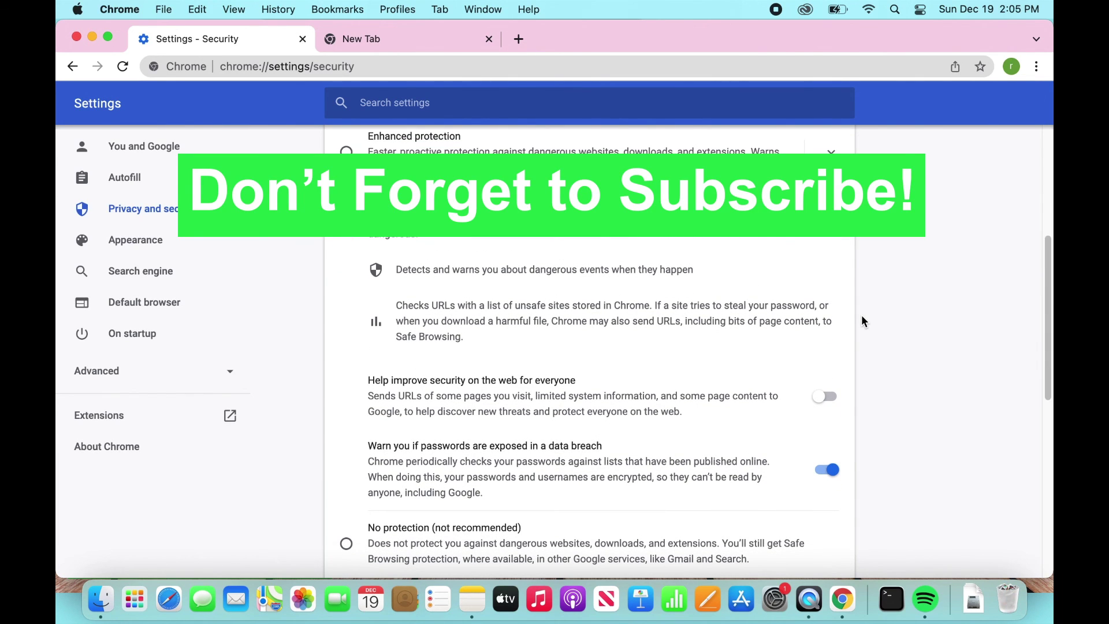